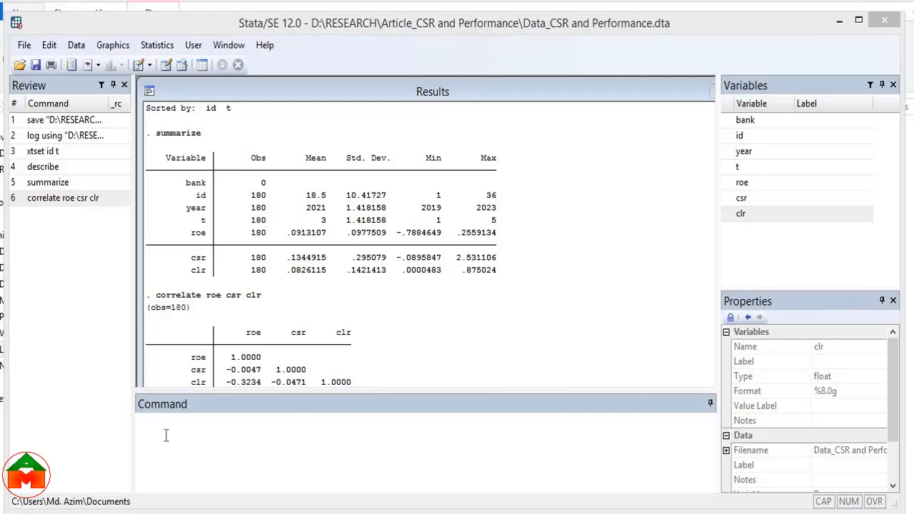
Step: Plot a histogram of csr with a normal curve using histogram csr, normal, and close the graph after viewing it
click(166, 435)
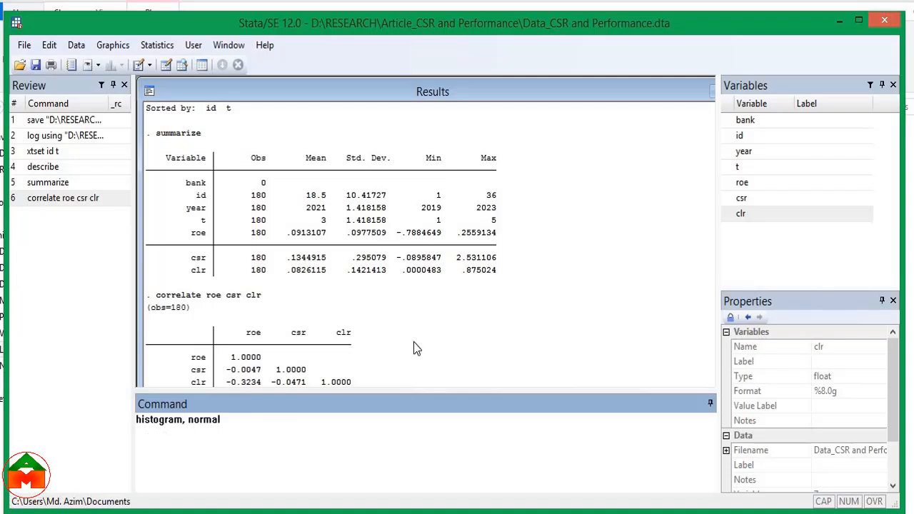
click(741, 199)
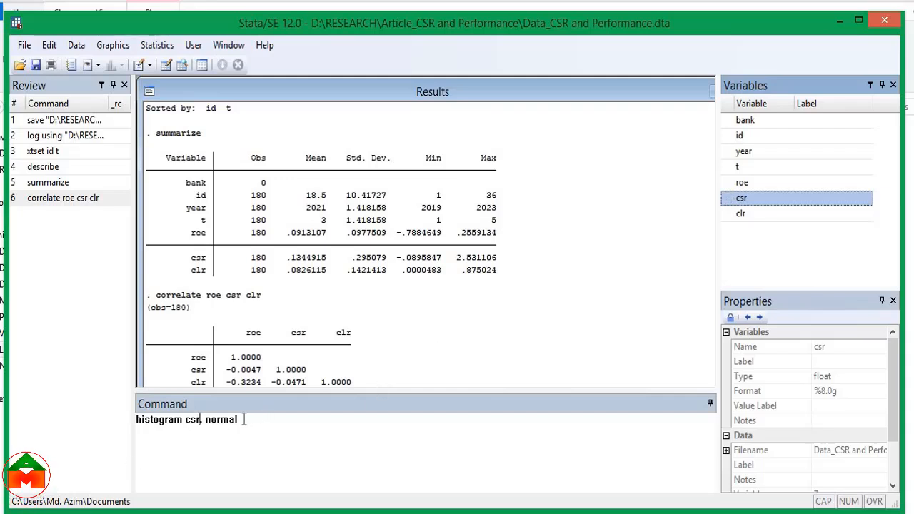
drag(240, 420, 134, 427)
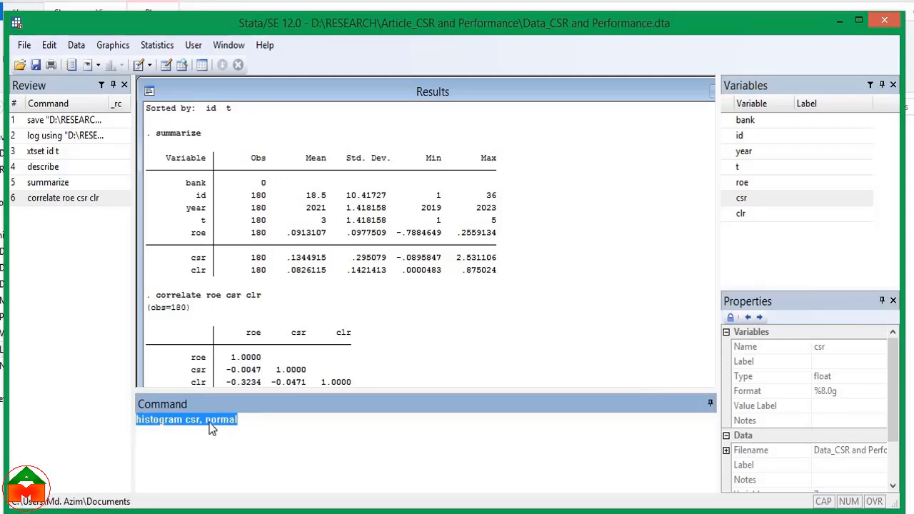
click(247, 419)
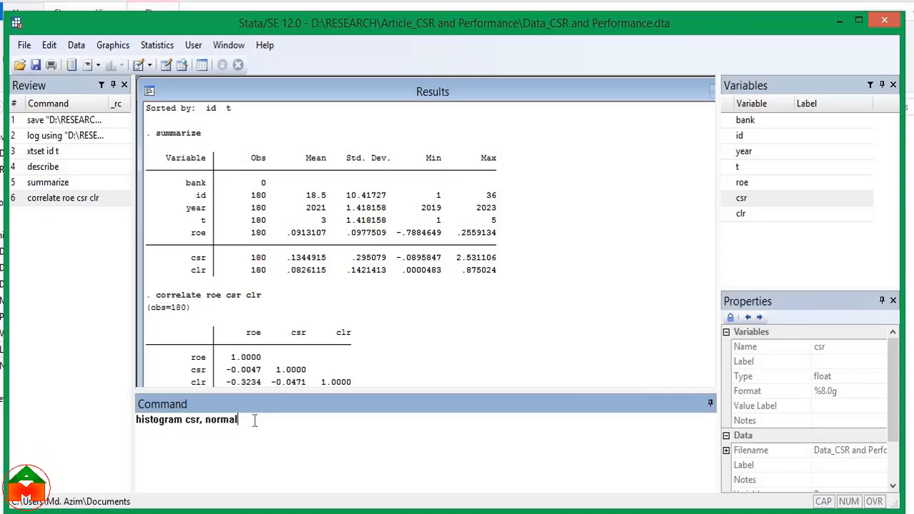
key(Return)
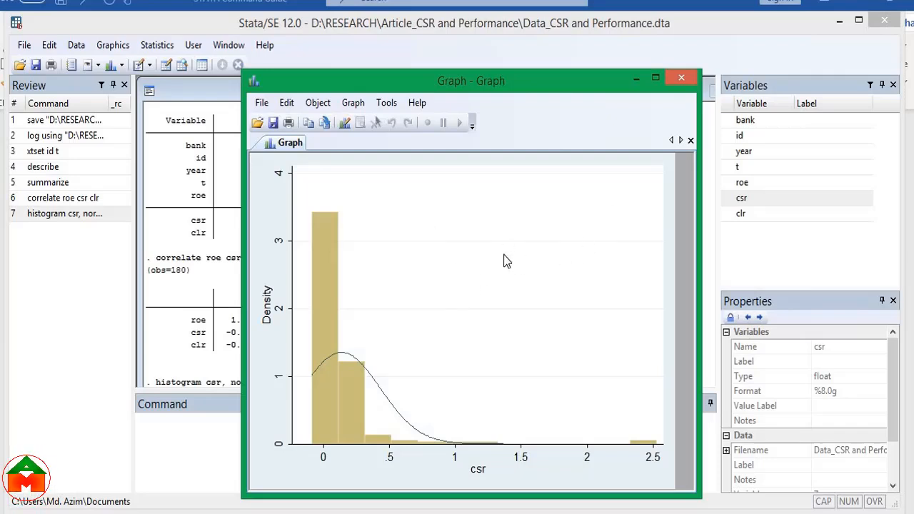
click(684, 81)
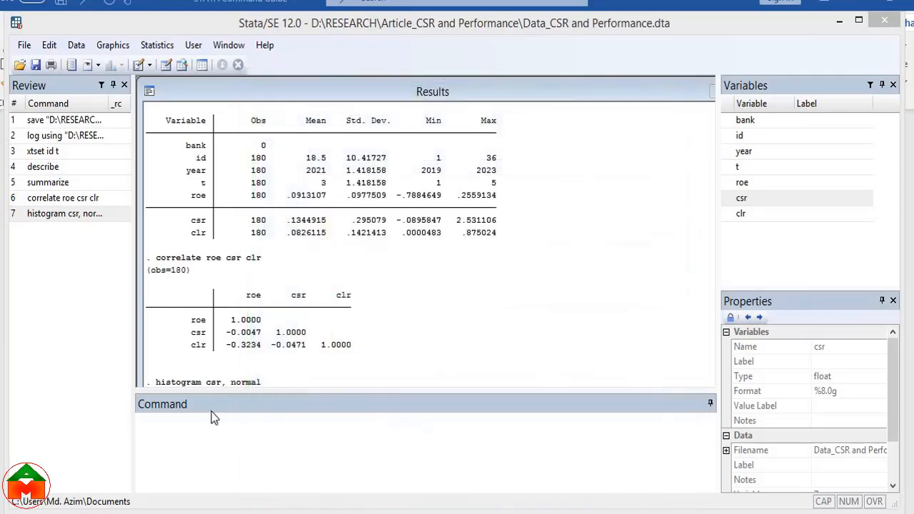
Step: Run ladder csr to test the possible transformations of csr for normality, and highlight the listed transformations
click(156, 431)
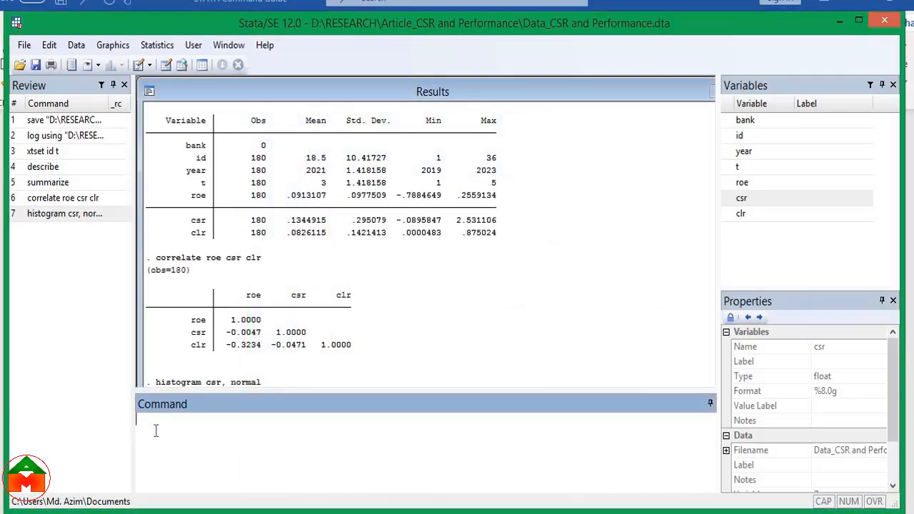
text(ladder)
click(728, 200)
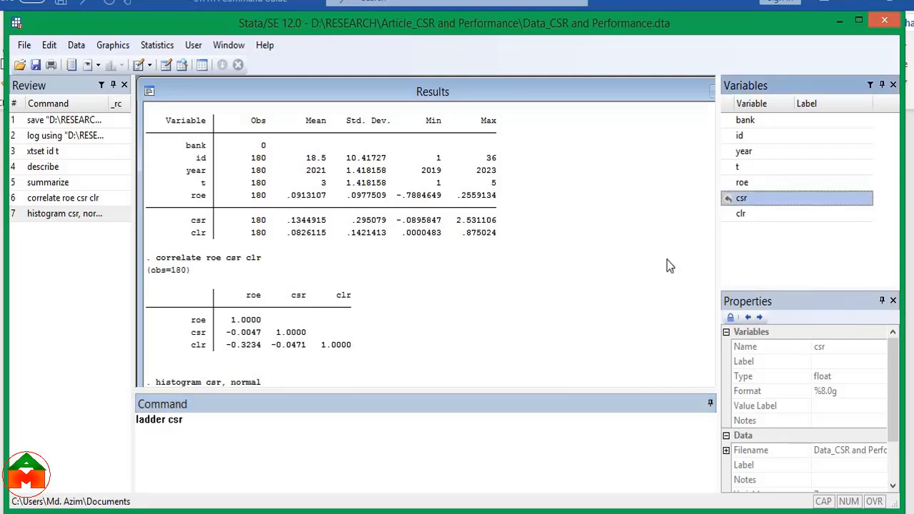
click(204, 423)
key(Return)
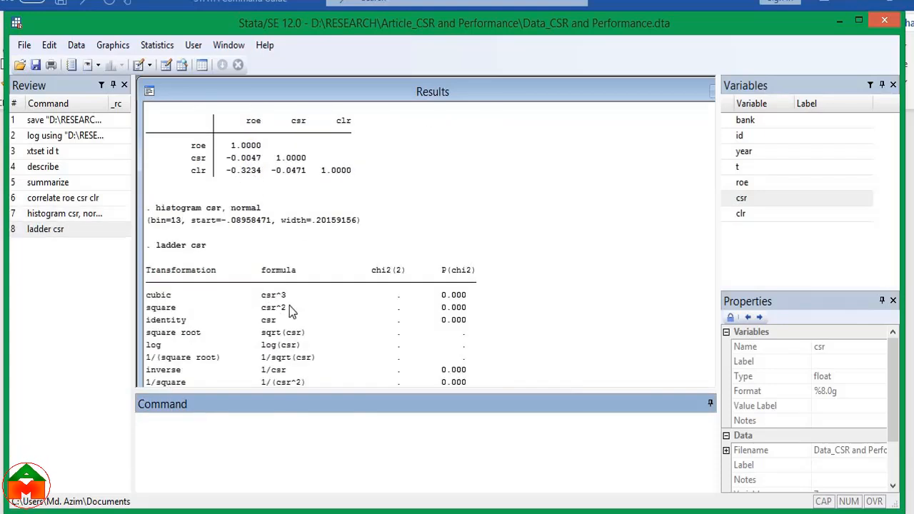
drag(261, 284, 325, 383)
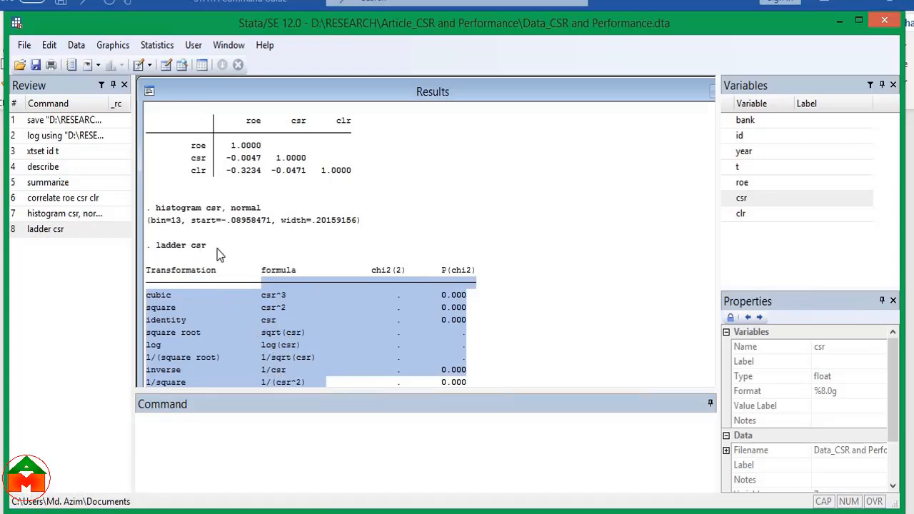
Step: Run gladder csr to plot histograms of csr by transformation, and close the graph after viewing it
click(168, 442)
text(gladder)
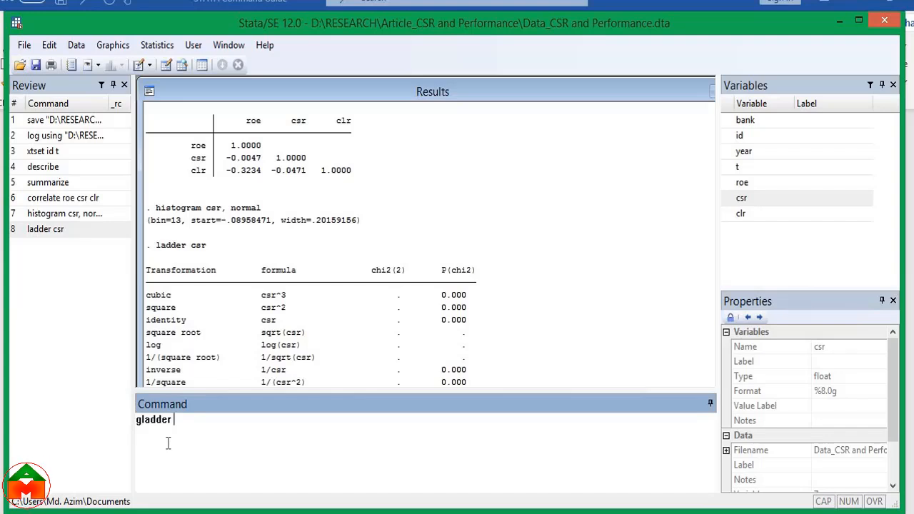
key(BackSpace)
drag(171, 421, 112, 424)
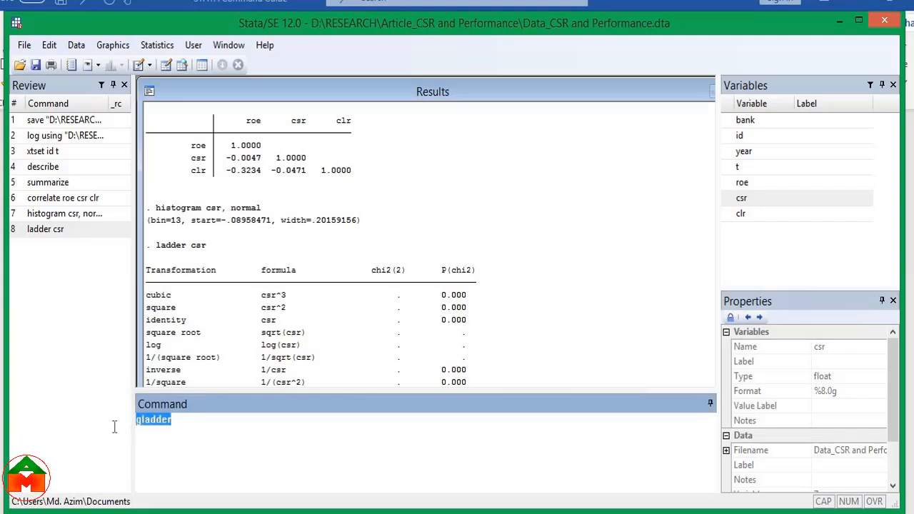
click(199, 426)
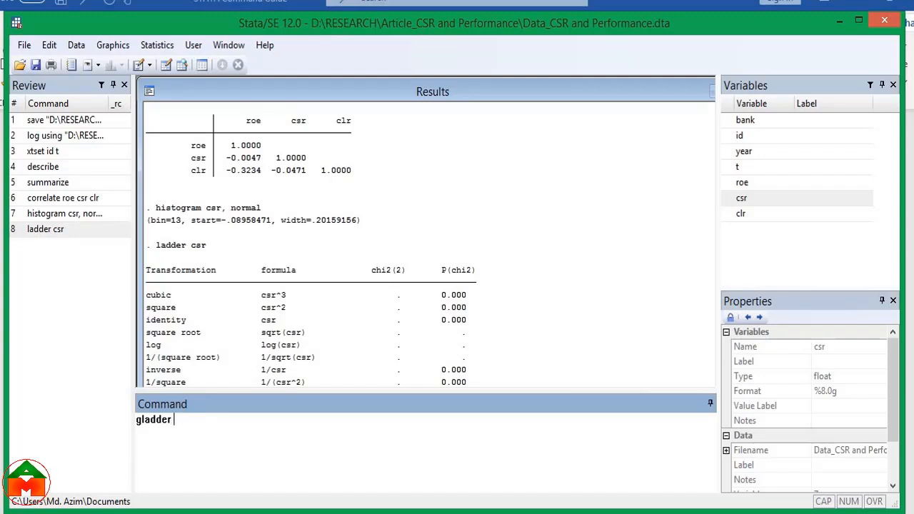
key(BackSpace)
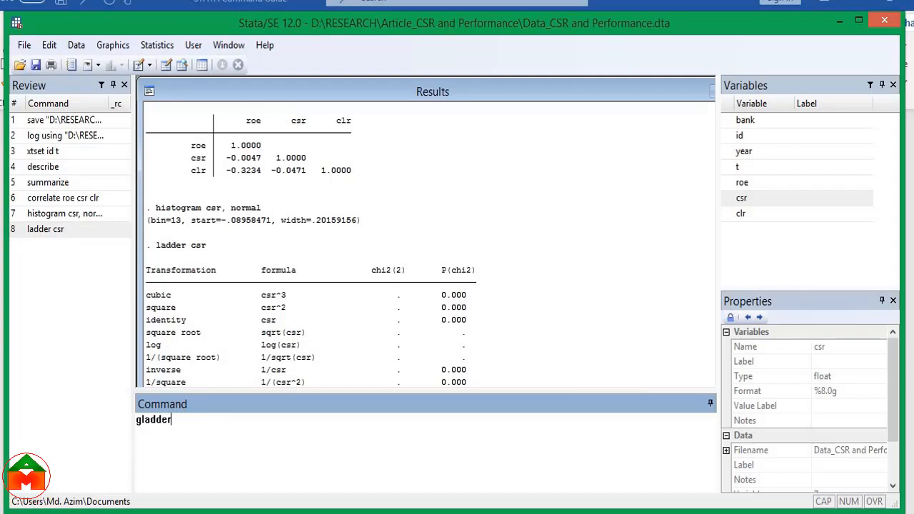
double_click(730, 201)
click(197, 424)
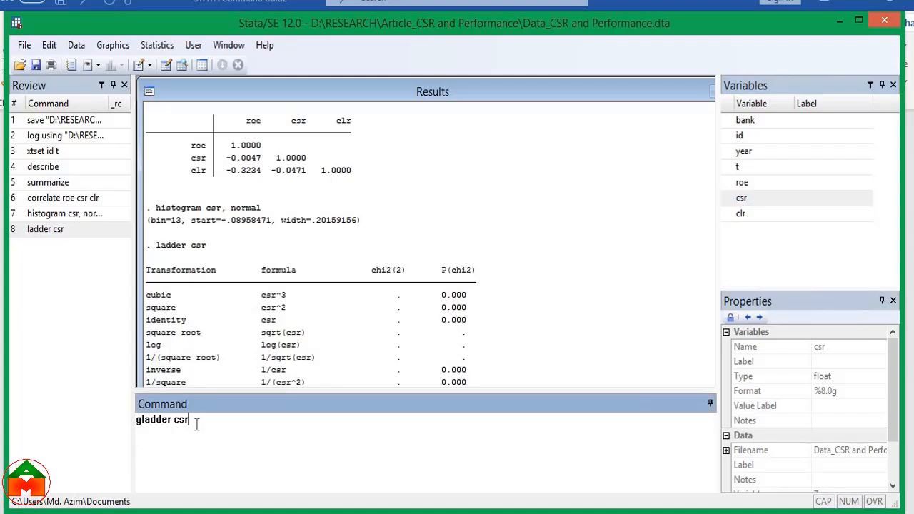
key(Return)
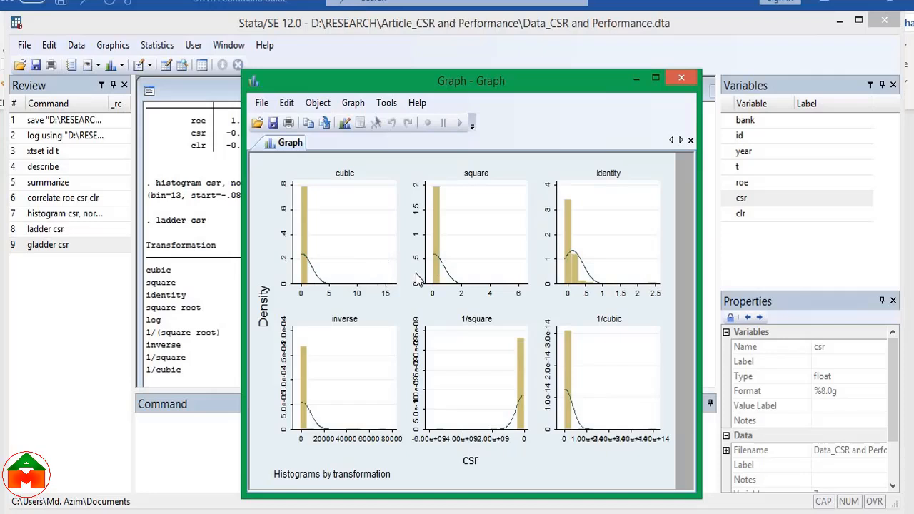
click(690, 80)
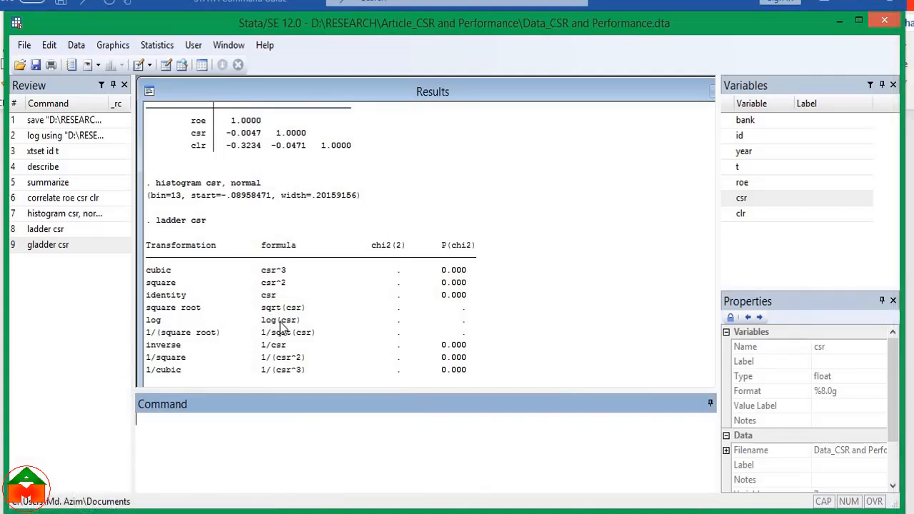
Step: Begin a generate command for a square-root transformed variable named CSRsqr, ending with the equals sign
drag(306, 310, 265, 315)
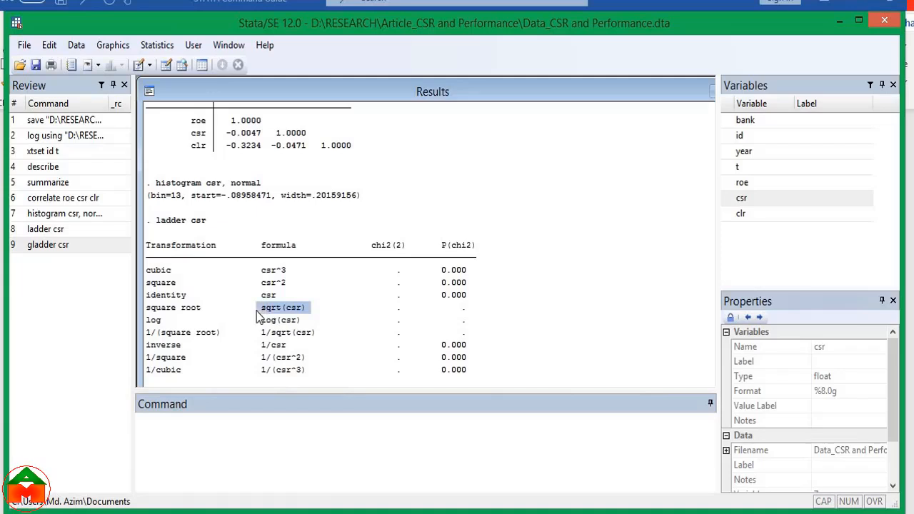
click(164, 442)
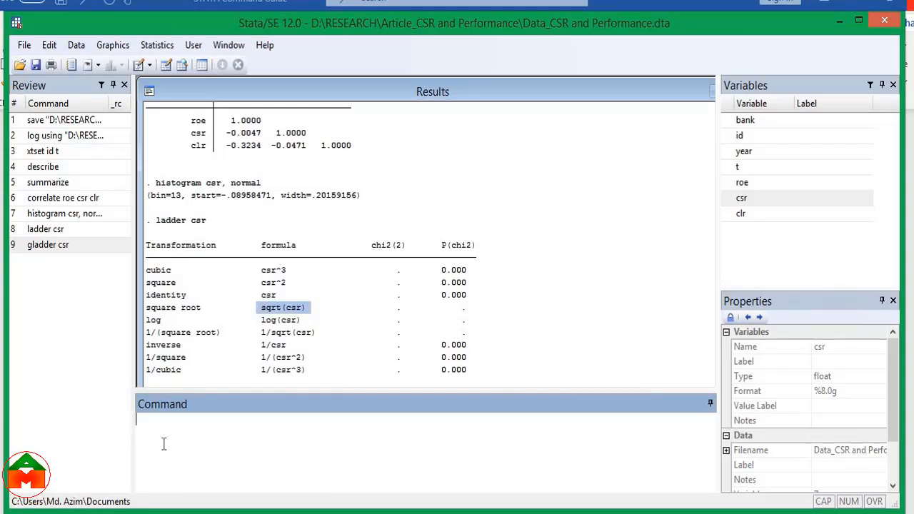
text(generate)
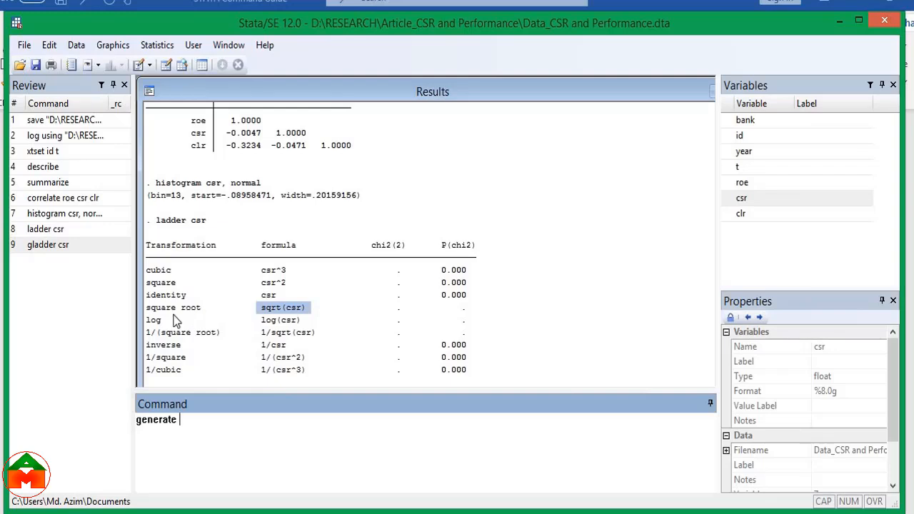
text(CSRsqr)
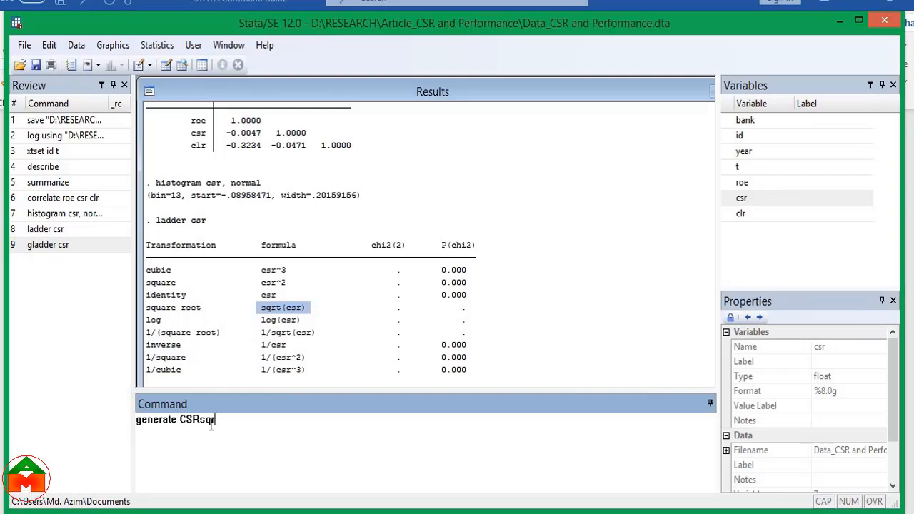
drag(214, 421, 180, 421)
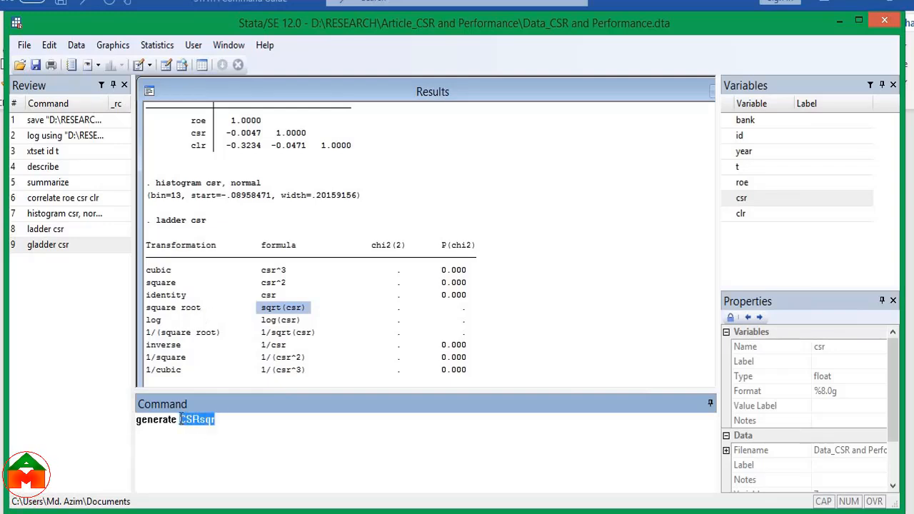
click(229, 421)
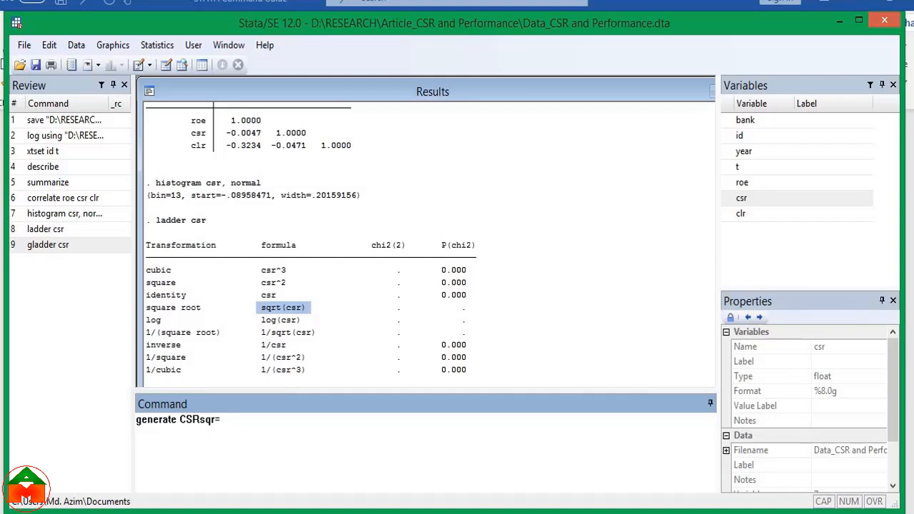
Step: Copy the formula sqrt(csr) from the ladder results into the command and run generate CSRsqr=sqrt(csr)
drag(309, 309, 267, 312)
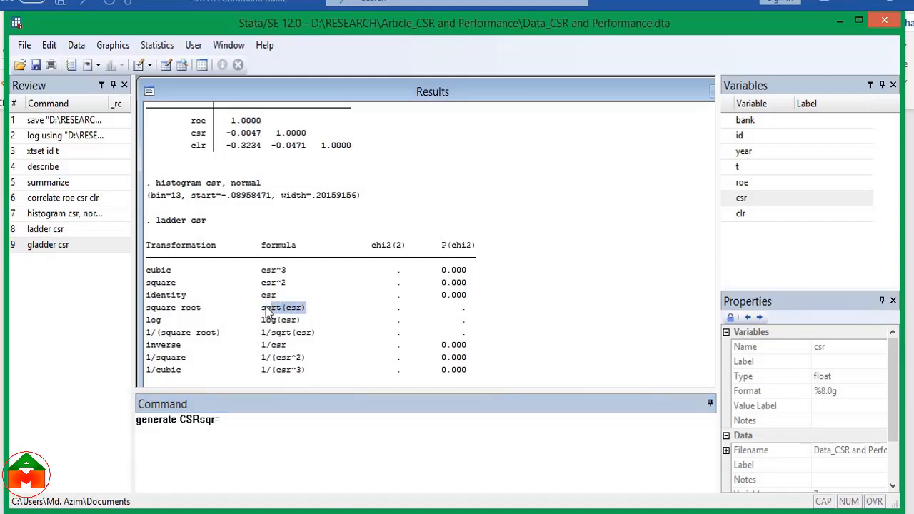
right_click(275, 309)
click(306, 320)
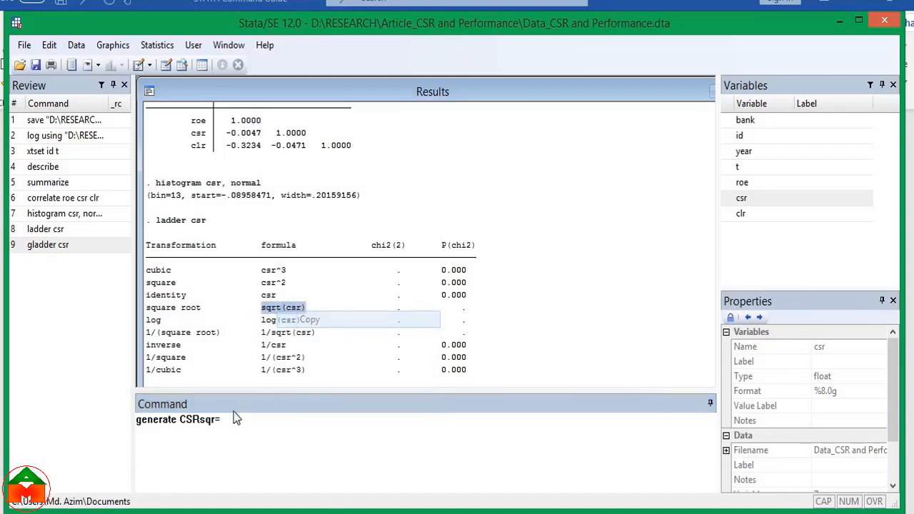
click(229, 421)
right_click(232, 418)
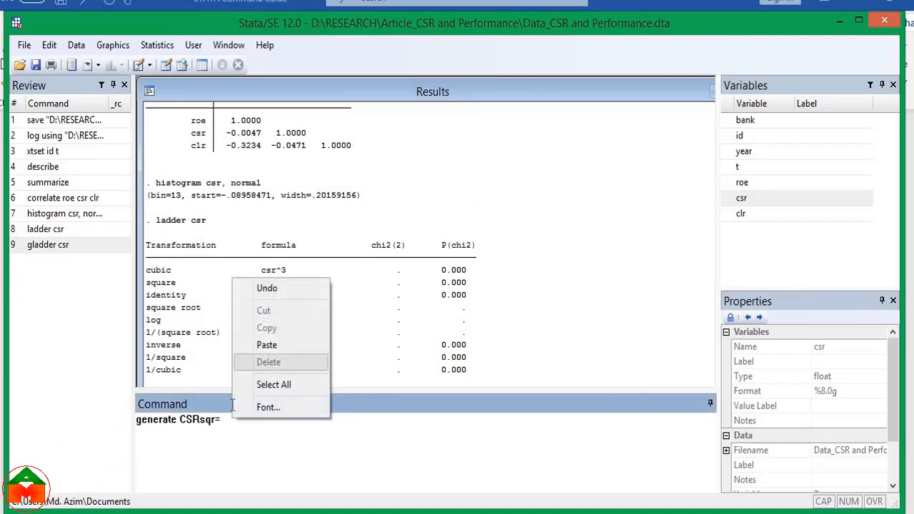
click(266, 345)
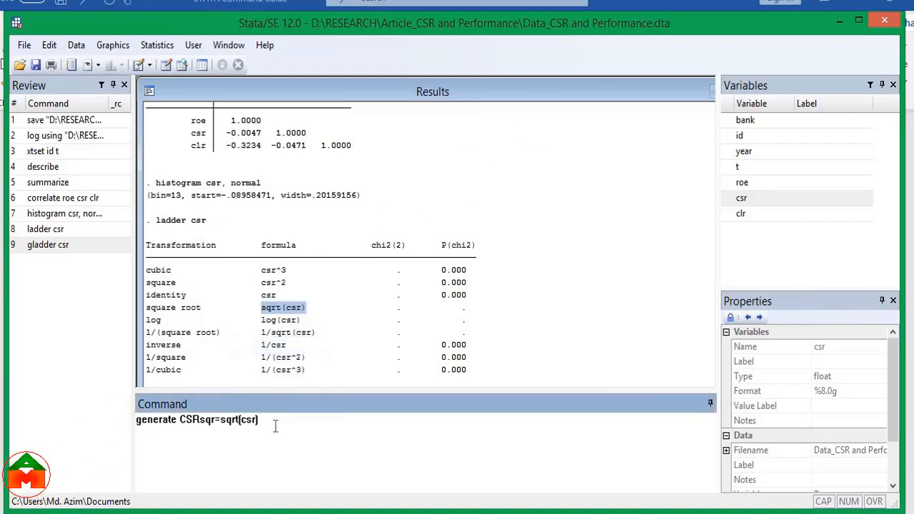
drag(260, 419, 132, 421)
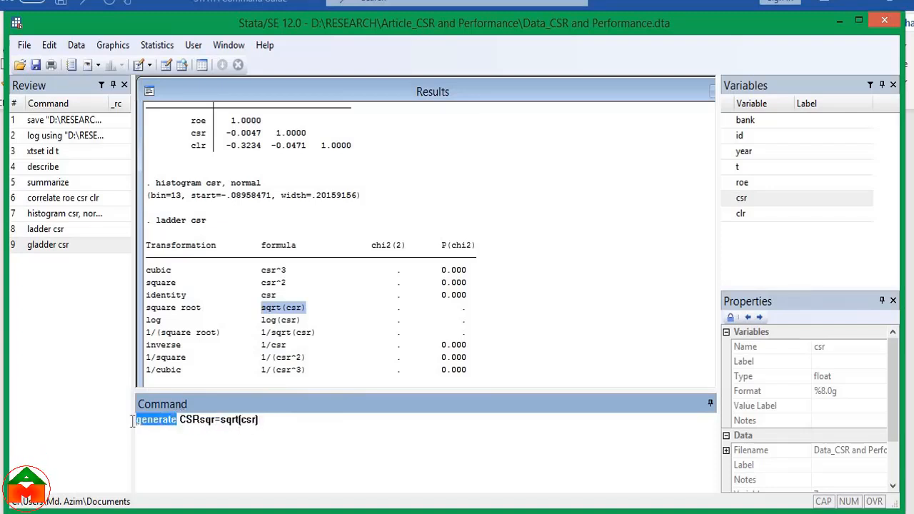
click(279, 418)
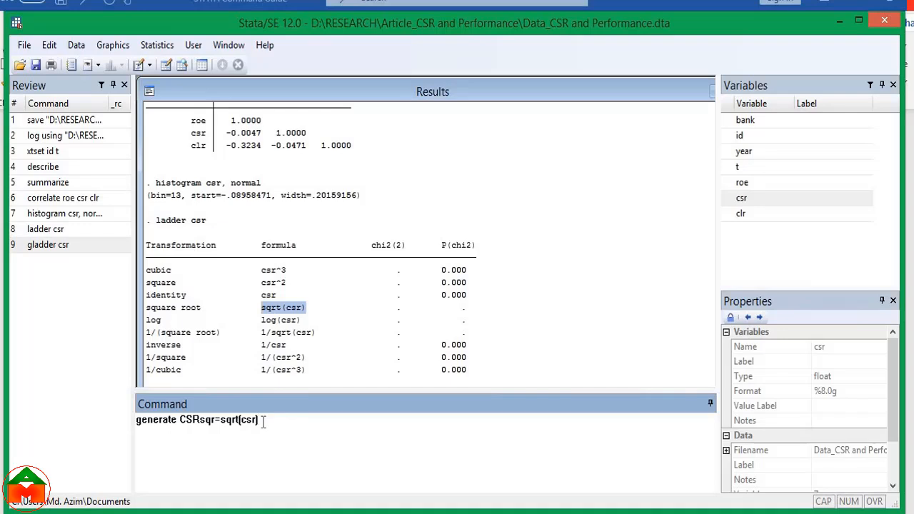
key(Return)
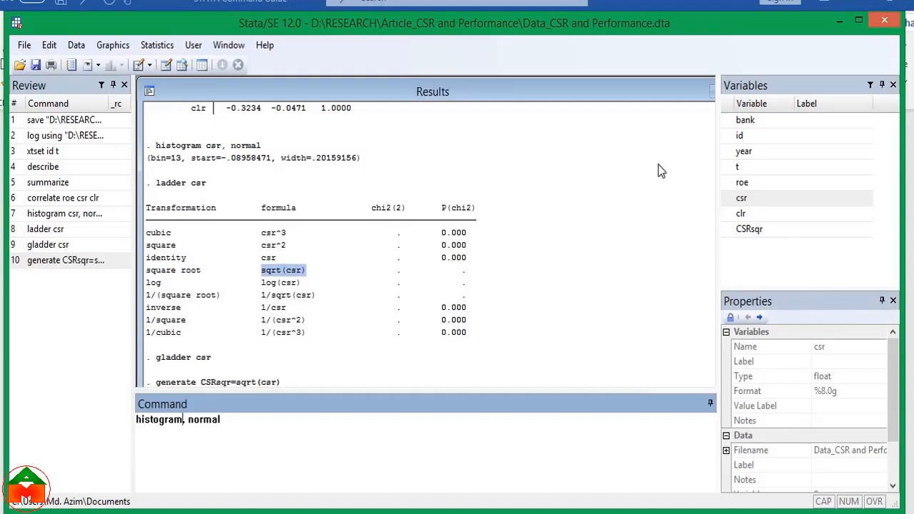
Step: Plot a histogram with a normal curve for the transformed variable using histogram CSRsqr, normal, and close the graph
click(728, 229)
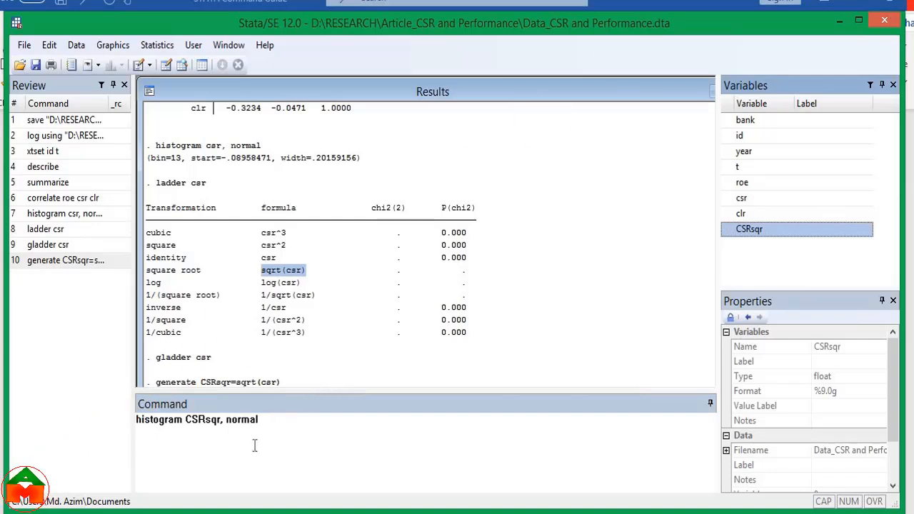
click(257, 419)
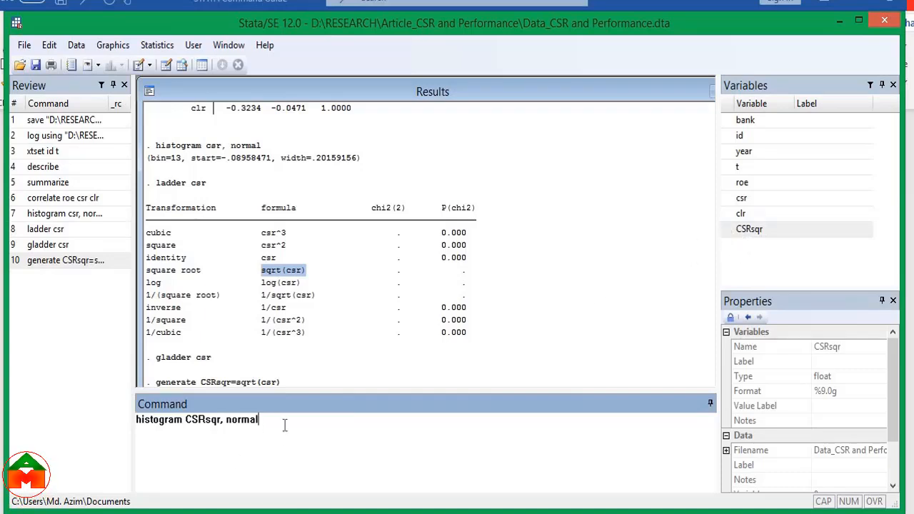
key(Return)
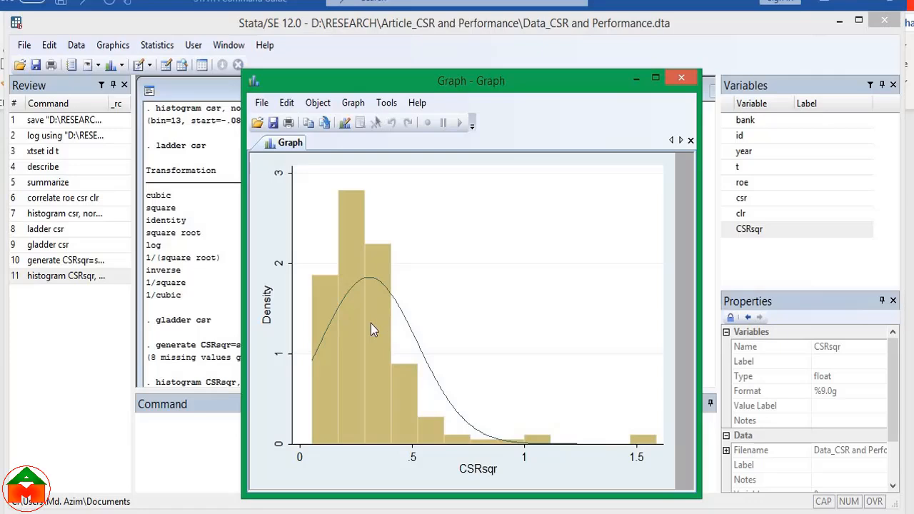
click(681, 77)
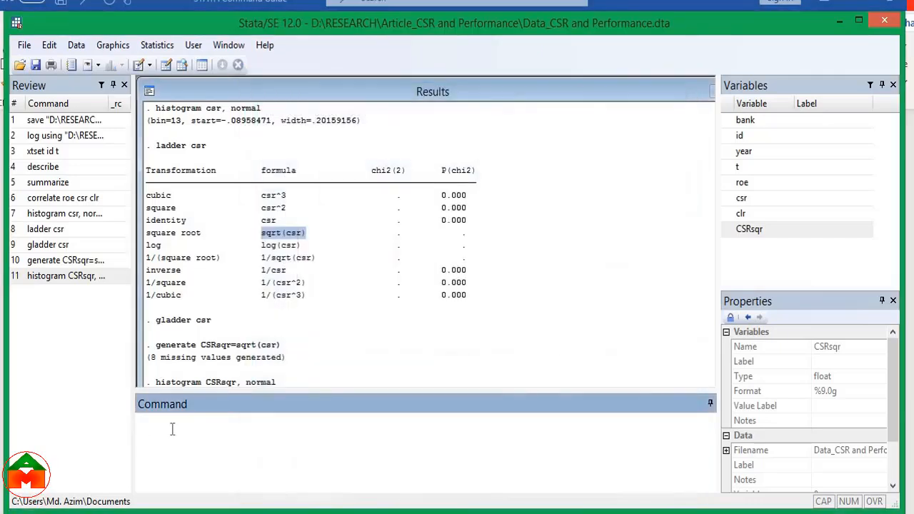
Step: Create a log-transformed variable of csr by running the command gen ln_csr= ln( csr)
key(ctrl+v)
double_click(150, 421)
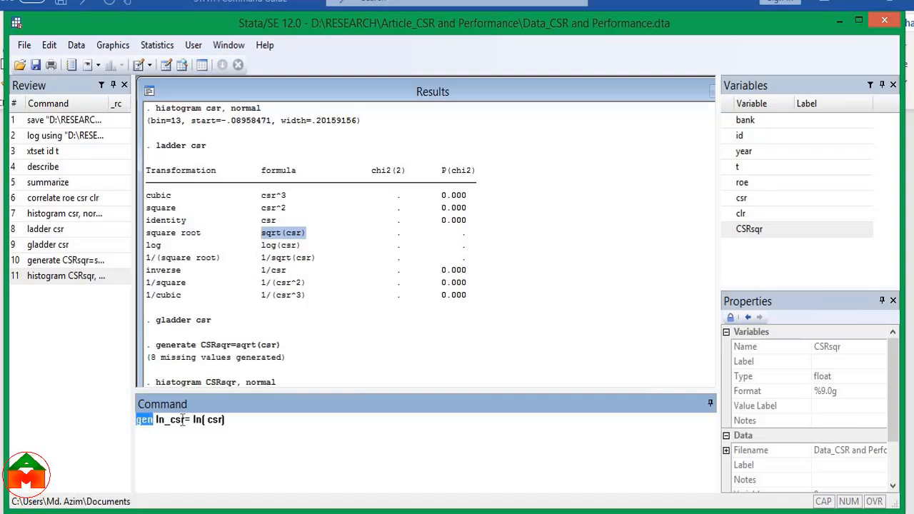
drag(183, 420, 158, 420)
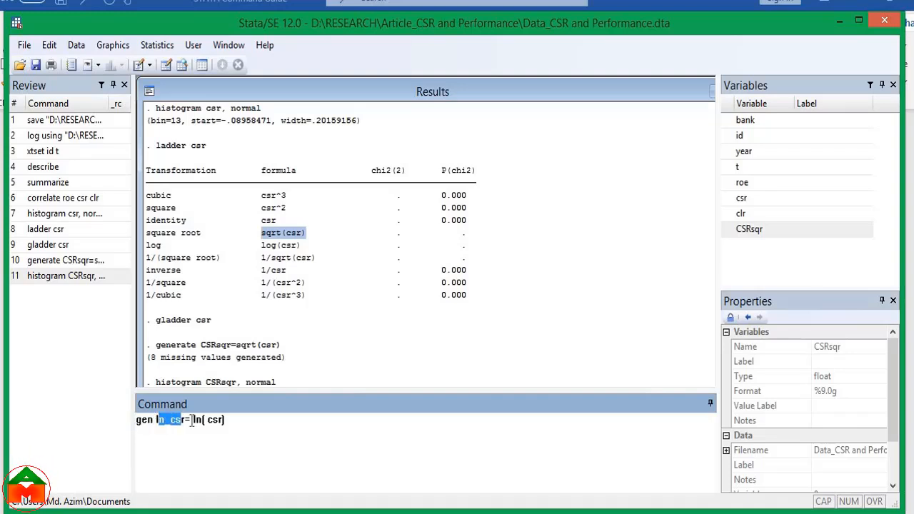
click(192, 421)
double_click(215, 420)
click(229, 420)
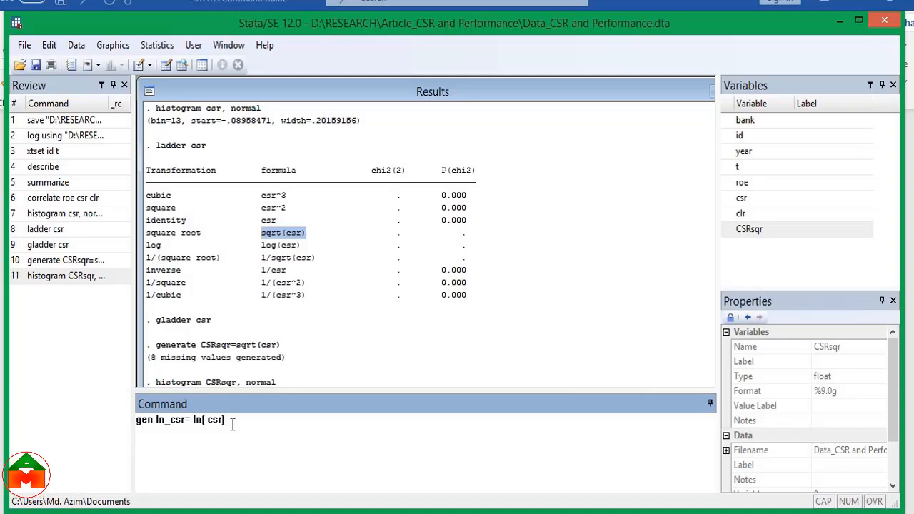
key(Return)
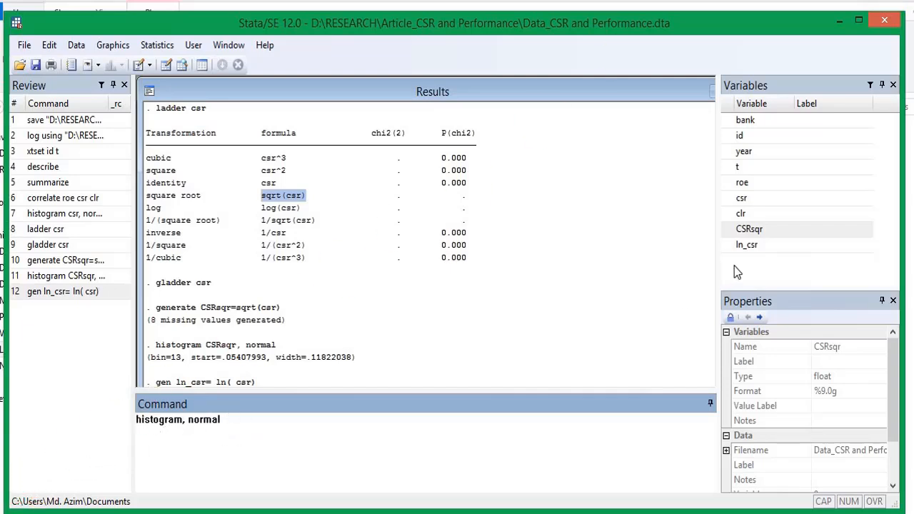
Step: Plot a histogram of ln_csr with a normal curve using histogram ln_csr, normal, and close the graph after viewing it
click(743, 245)
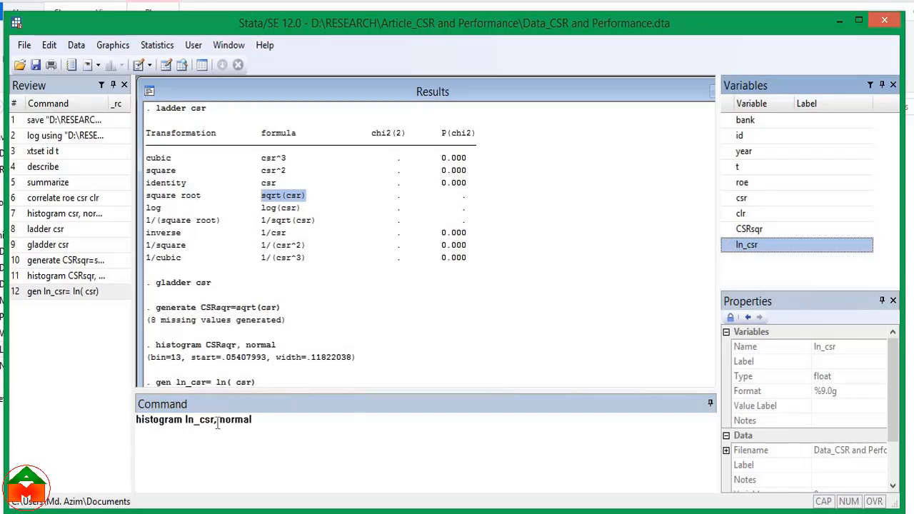
click(293, 427)
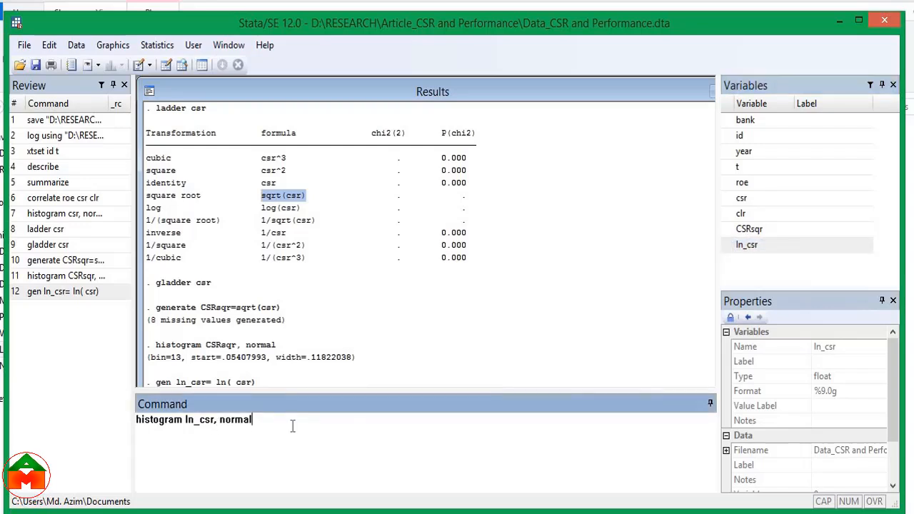
key(Return)
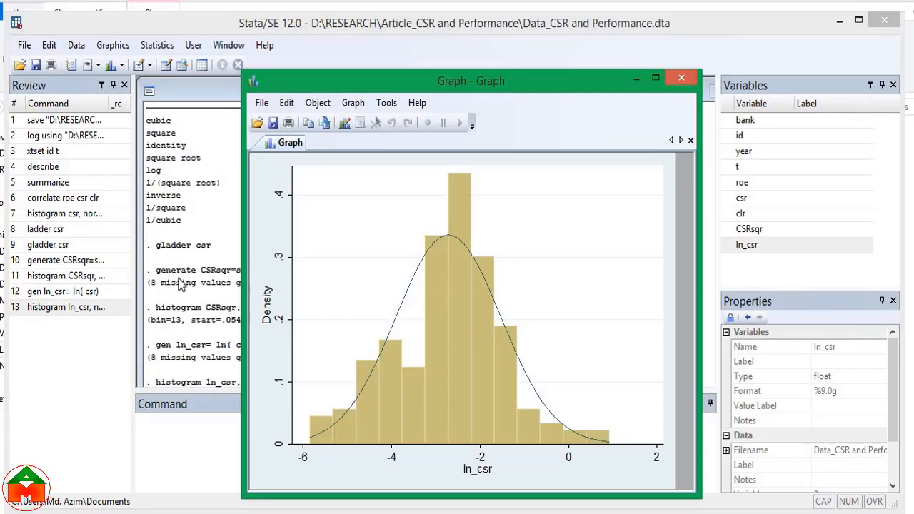
click(682, 77)
drag(212, 246, 161, 249)
drag(281, 271, 156, 273)
drag(277, 308, 171, 309)
click(153, 450)
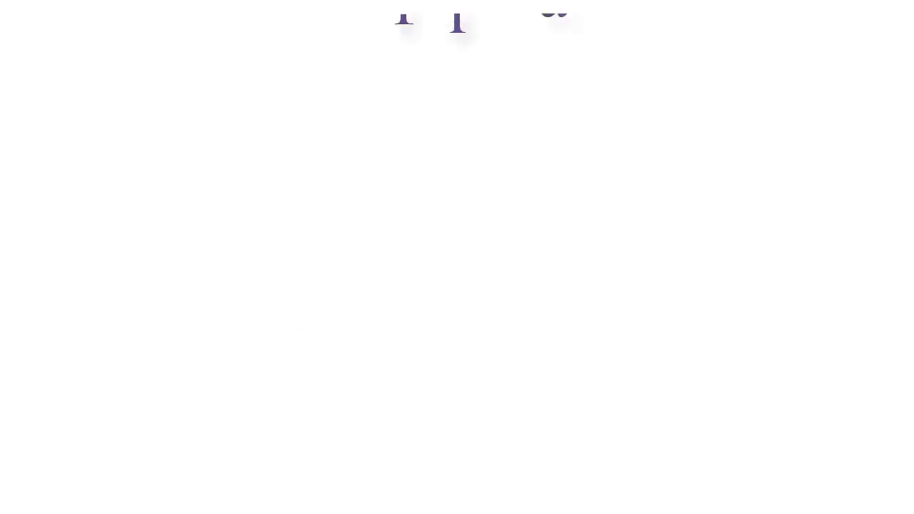